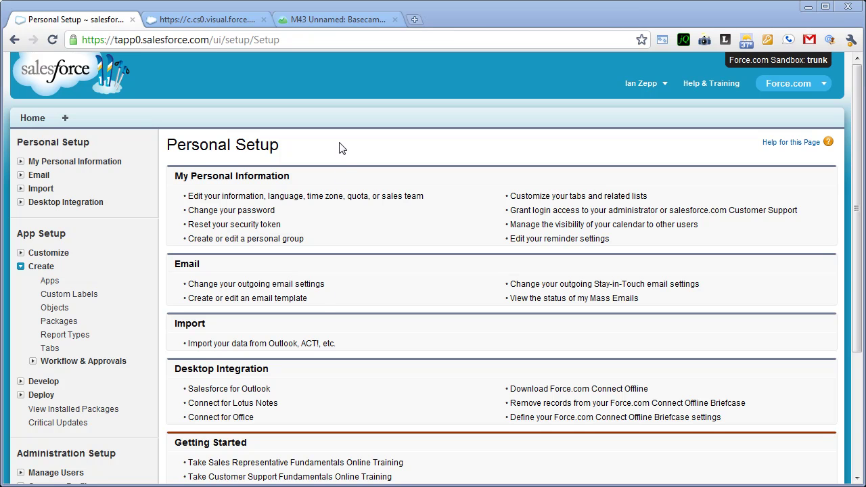
Step: Switch to the Basecamp project overview for 'M43 Unnamed: Basecamp For SF'
left_click(335, 22)
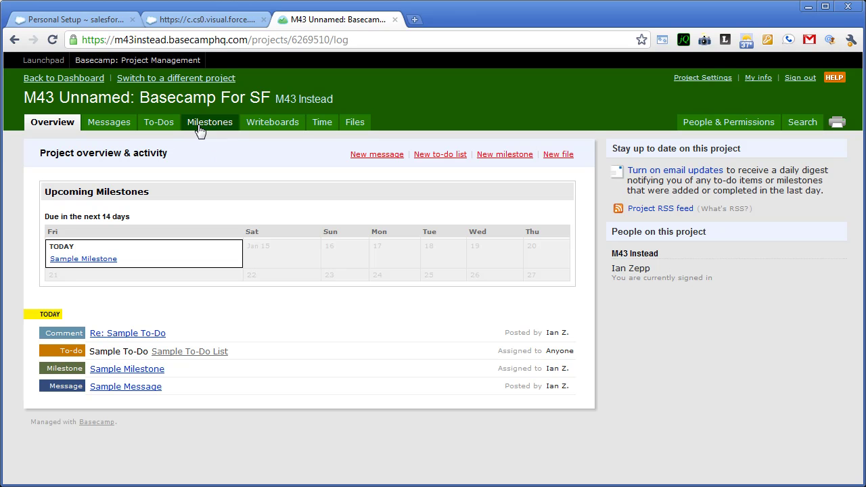
Step: Return to the Salesforce Personal Setup tab
left_click(119, 23)
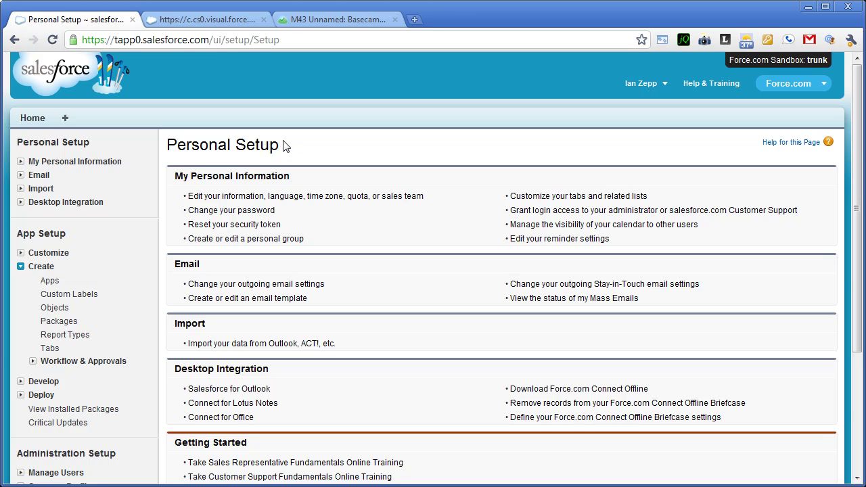
Step: Review Salesforce's Custom Objects list (Category, Message, Message Comment, To-Do), then return to Basecamp
left_click(20, 252)
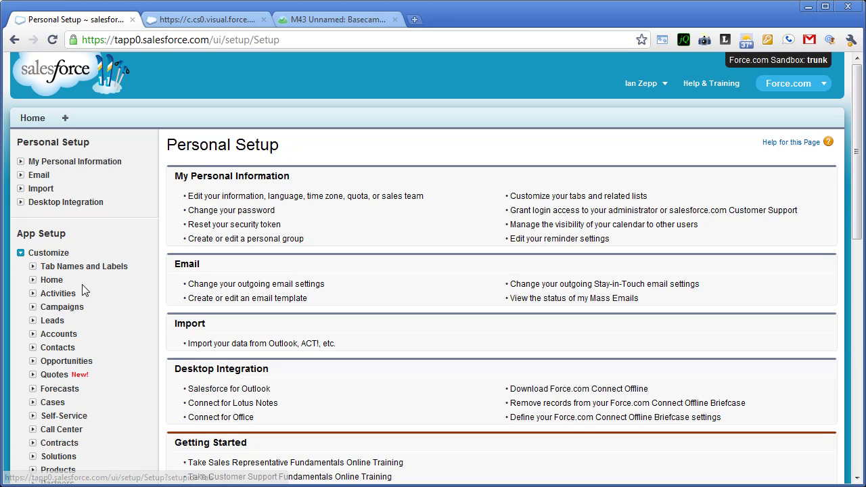
scroll(86, 306, "down", 2)
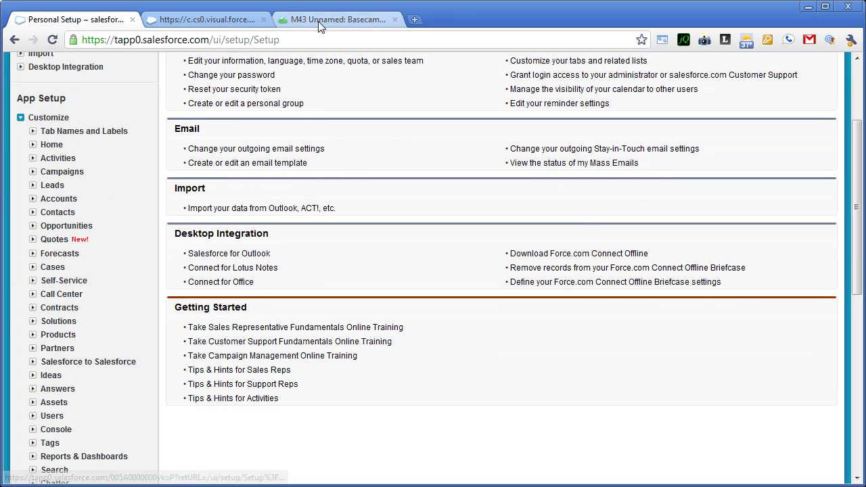
left_click(21, 117)
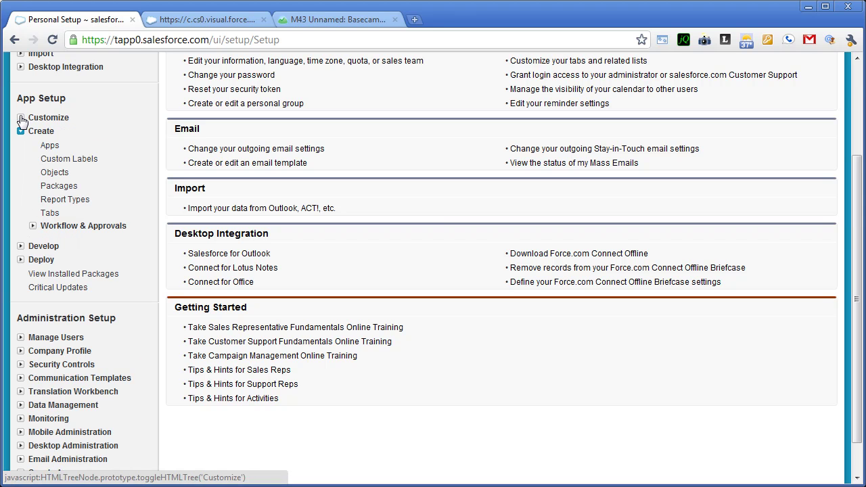
left_click(55, 173)
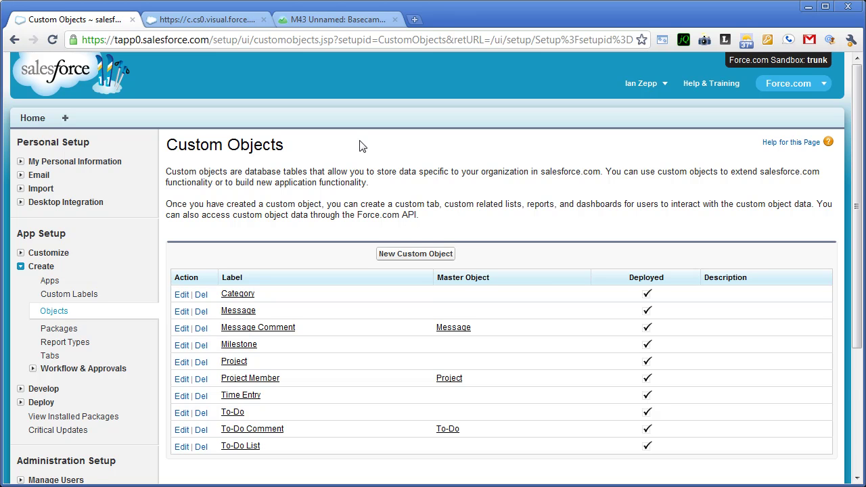
scroll(360, 146, "down", 1)
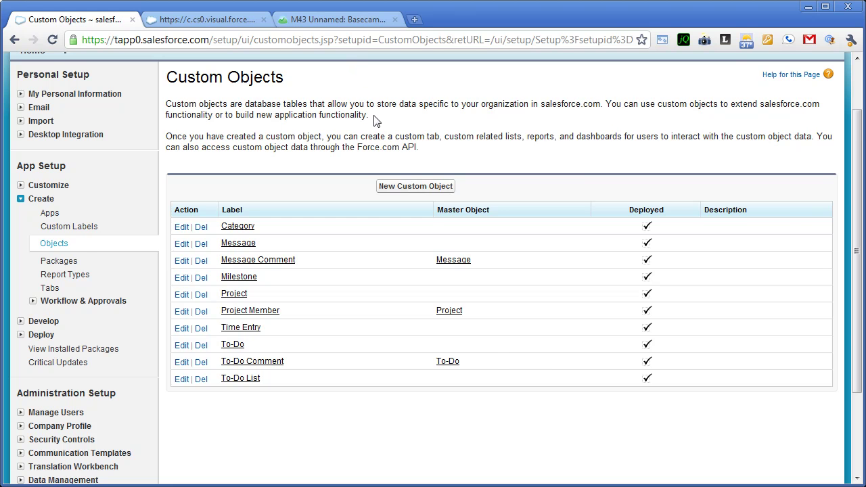
left_click(337, 20)
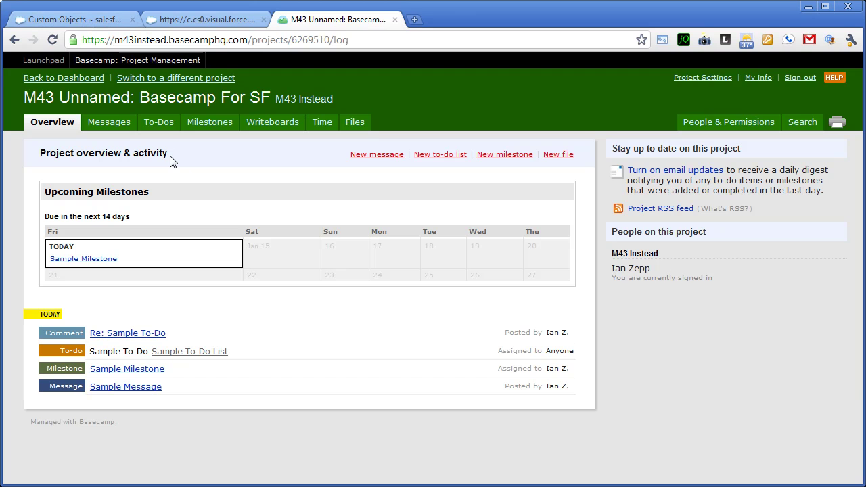
left_click(116, 20)
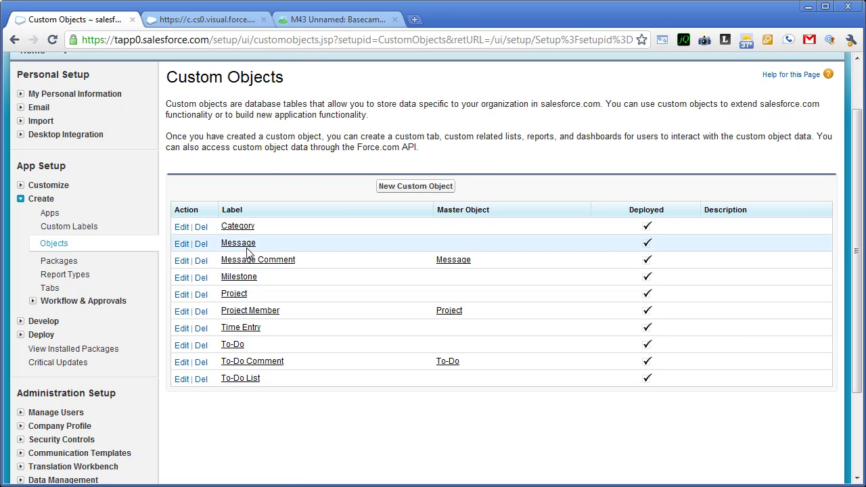
left_click(292, 18)
Step: Open the project's Messages and go to Sample Message
left_click(116, 124)
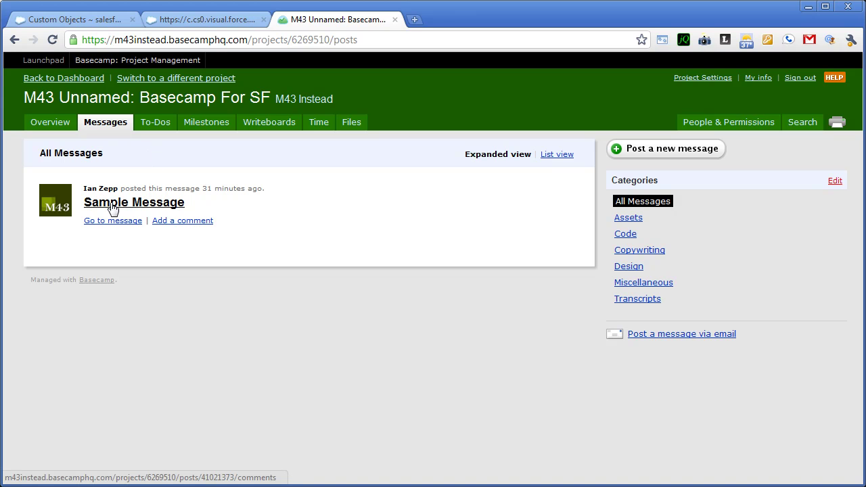
left_click(177, 231)
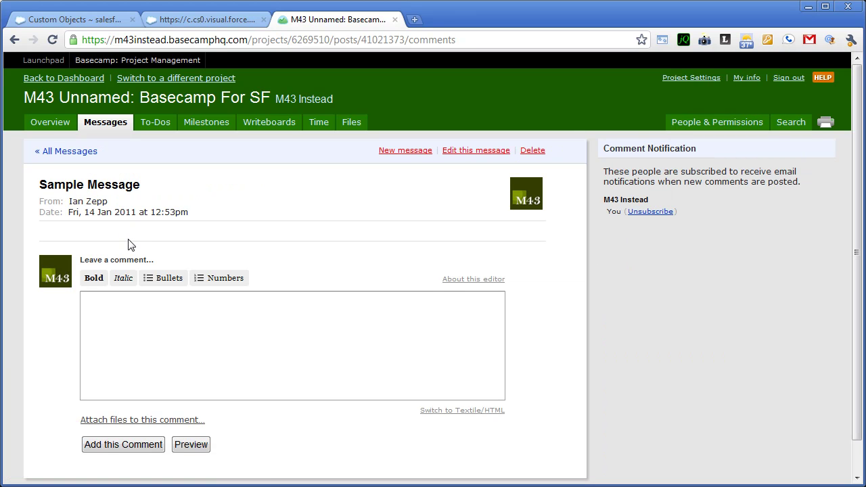
Step: Post the comment 'This is a sample message comment.' on Sample Message, then return to Salesforce
left_click(132, 300)
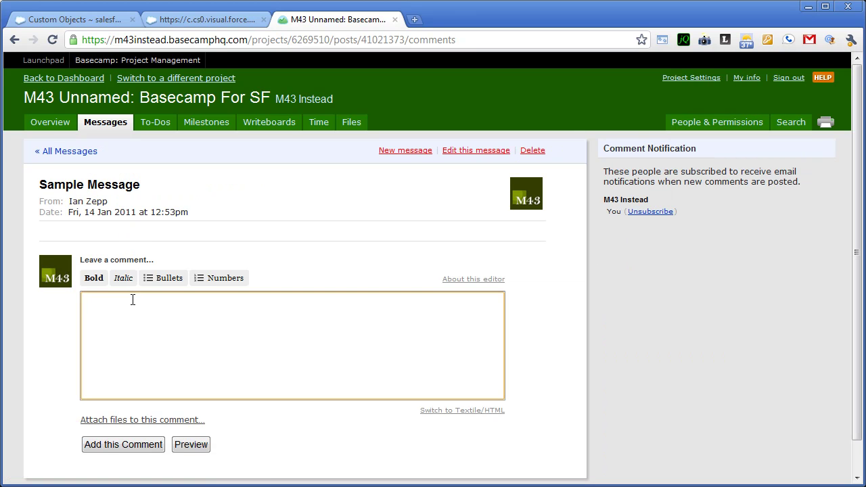
type("This is a sample messa")
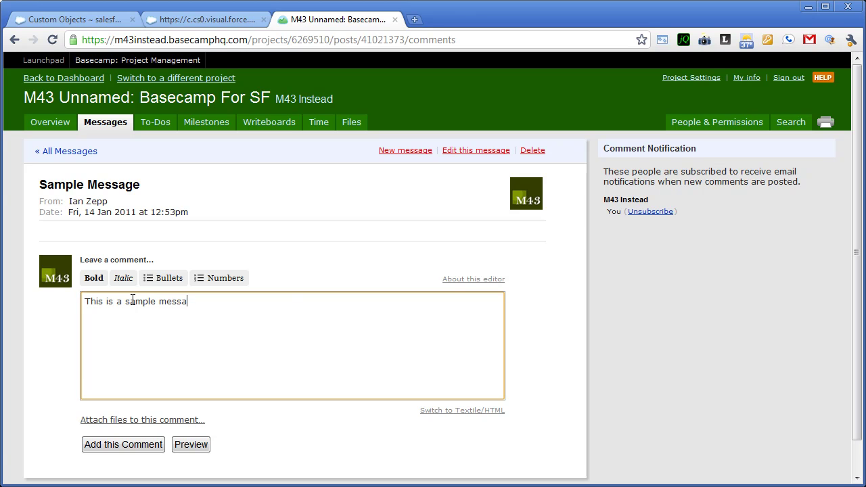
type("ge comment.")
left_click(192, 226)
scroll(192, 226, "down", 1)
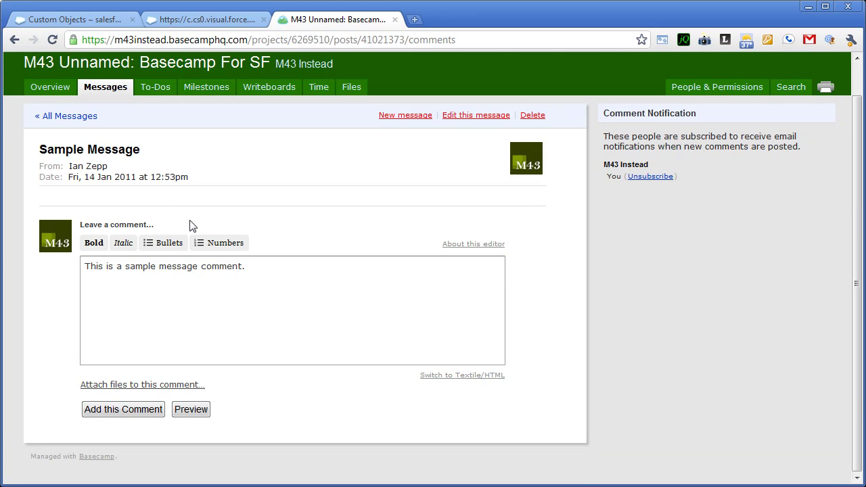
left_click(138, 410)
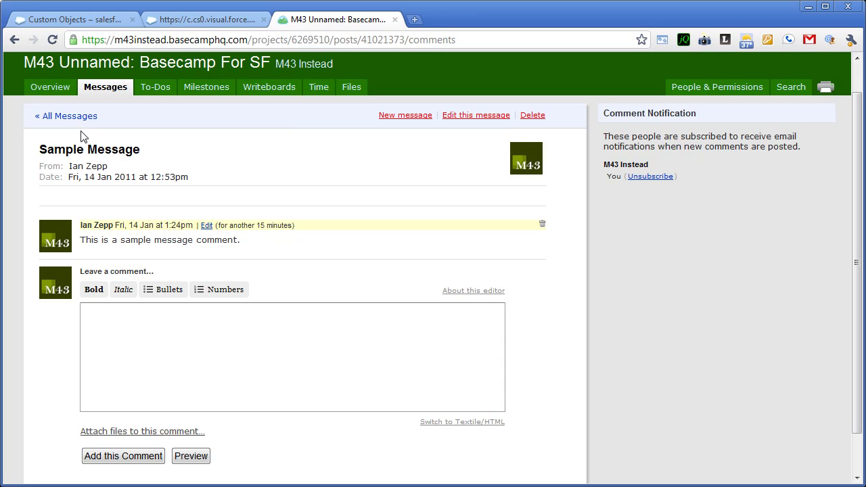
left_click(189, 24)
Step: Review Message's custom fields: Description, Is Private?, Milestone, Project, Project Member
left_click(108, 20)
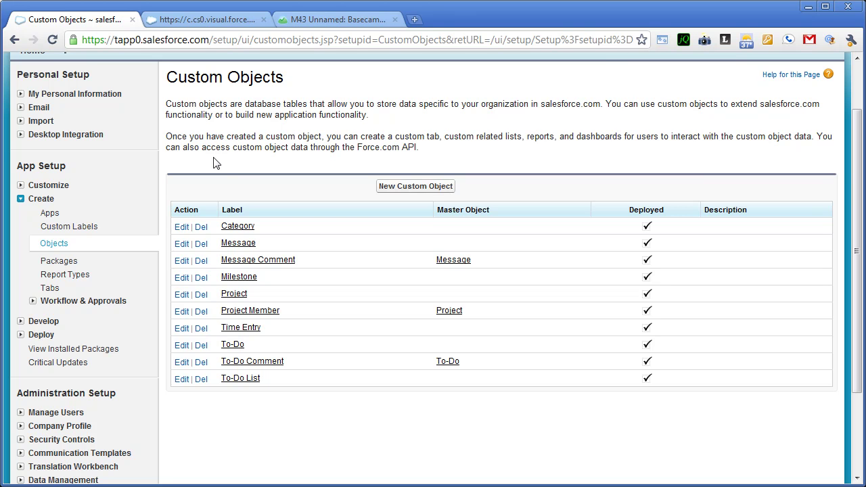
left_click(237, 244)
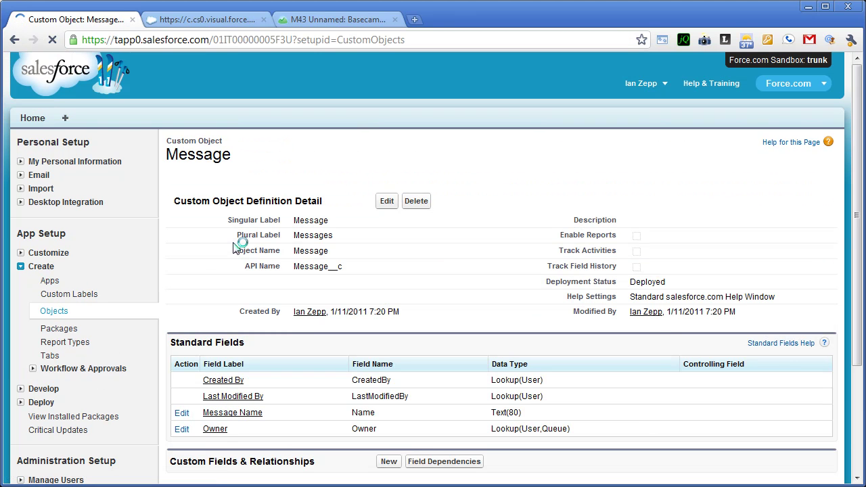
scroll(233, 249, "down", 4)
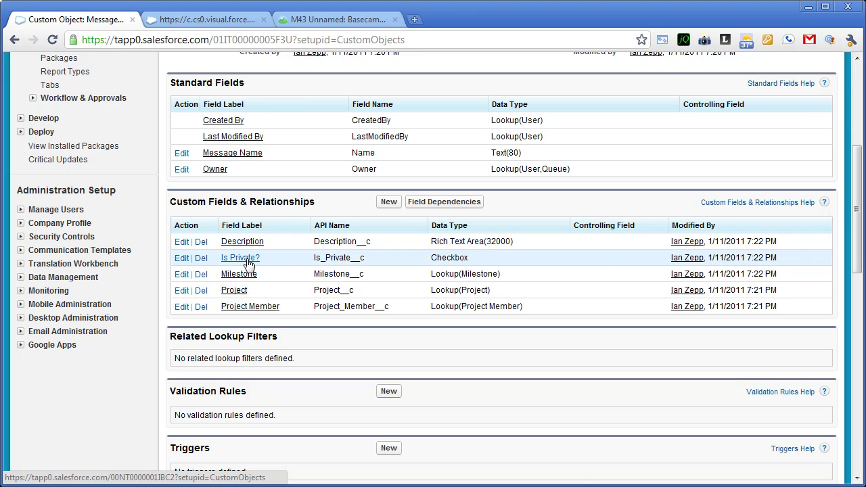
left_click(302, 26)
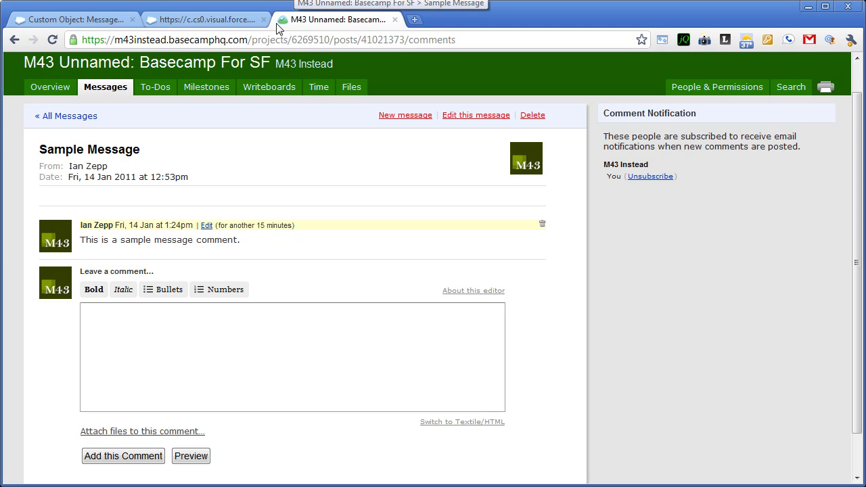
Step: Cancel the comment edit and open Sample Message's edit form
left_click(207, 226)
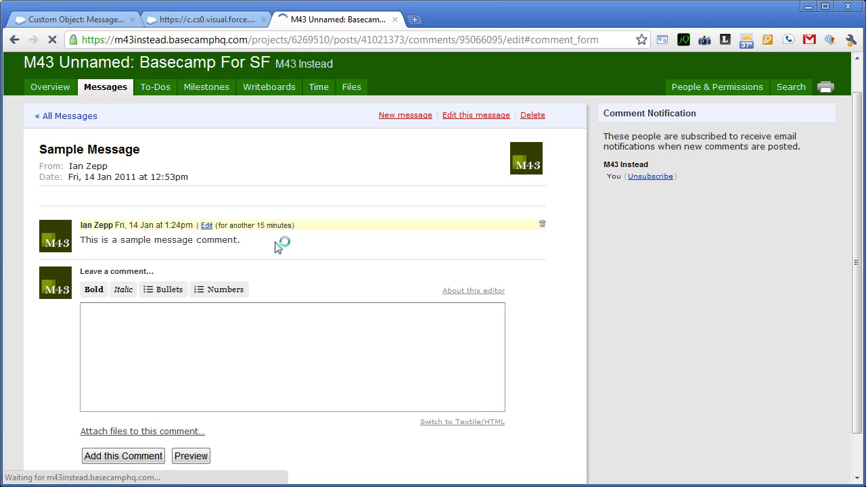
left_click(223, 411)
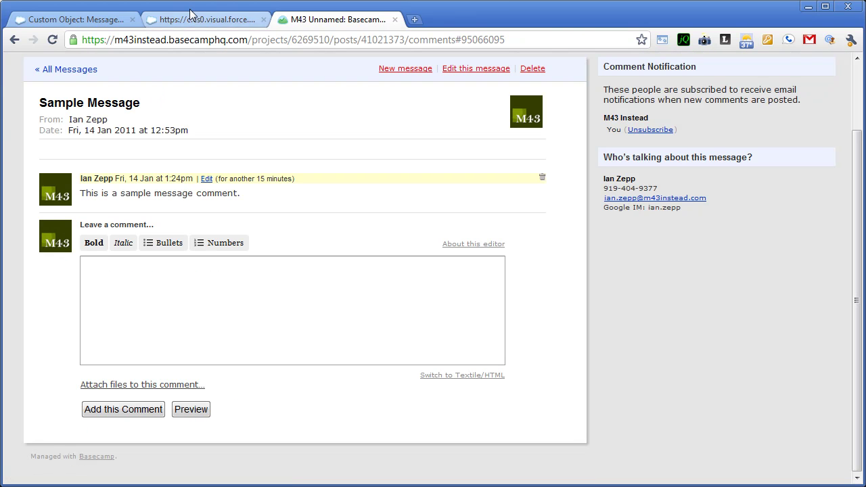
left_click(190, 15)
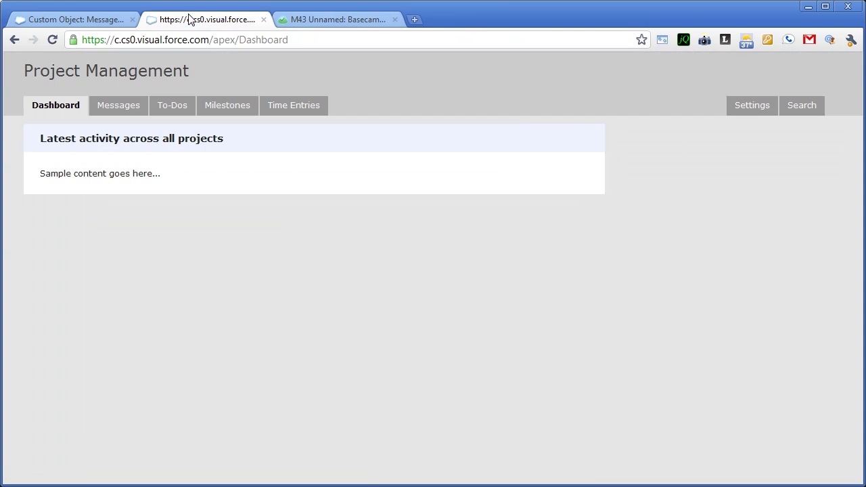
left_click(291, 13)
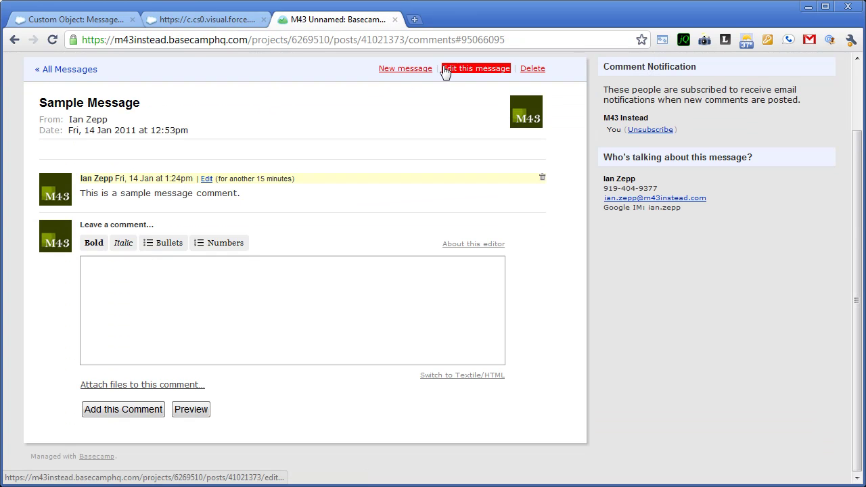
left_click(476, 68)
scroll(172, 325, "down", 3)
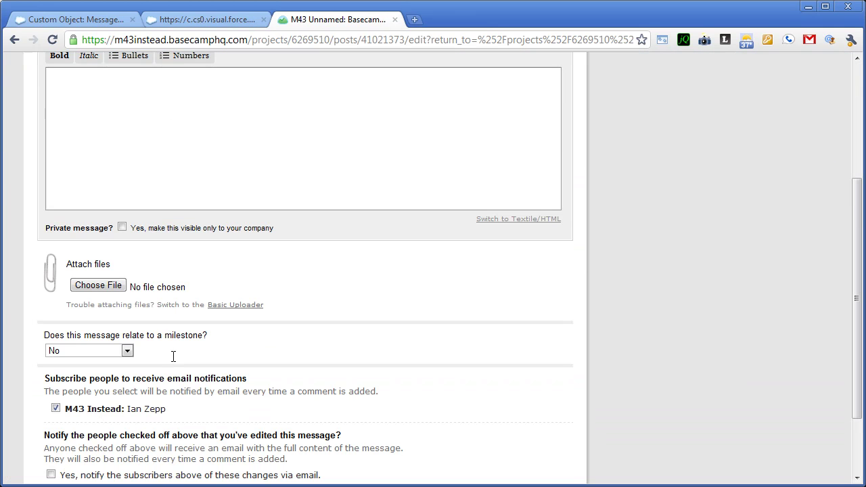
scroll(182, 263, "up", 2)
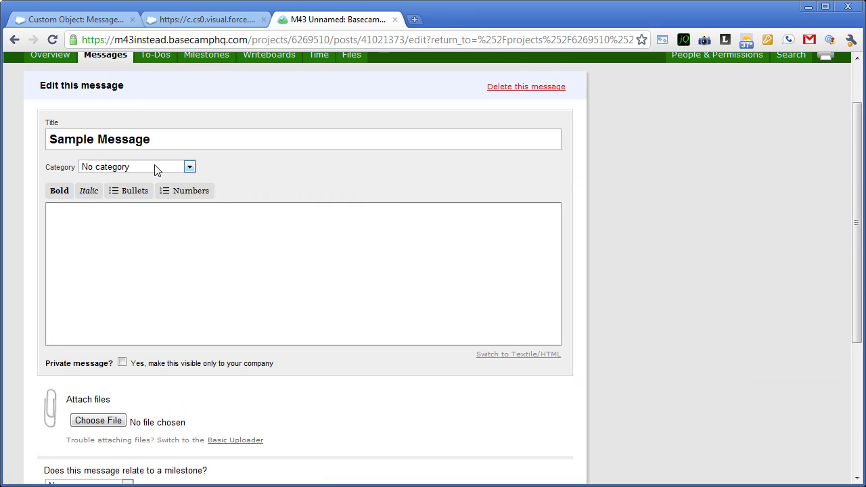
Step: Leave the category at No category and the milestone at No
left_click(125, 170)
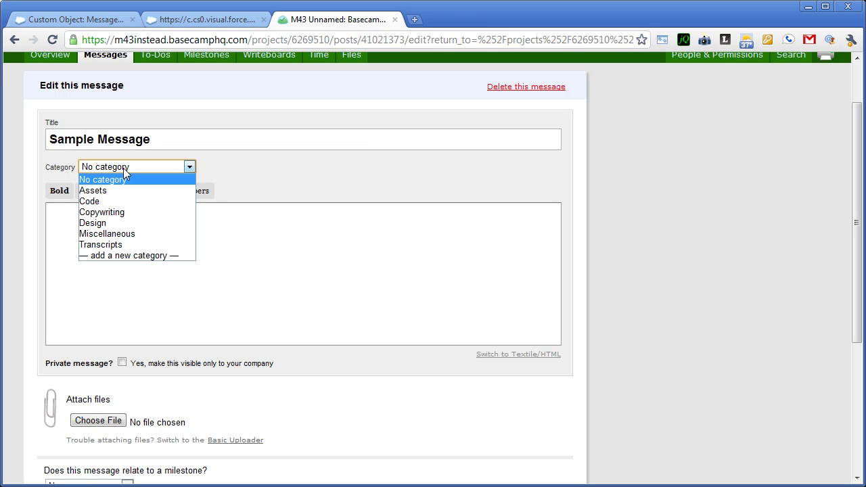
left_click(124, 167)
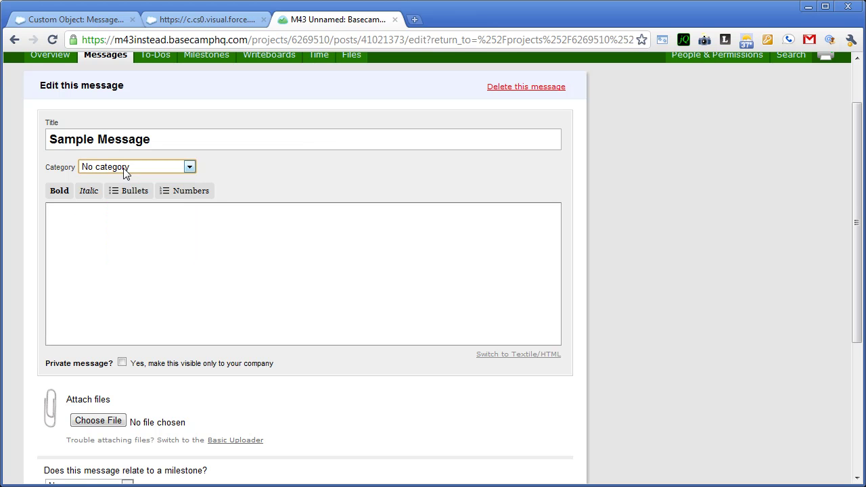
left_click(136, 235)
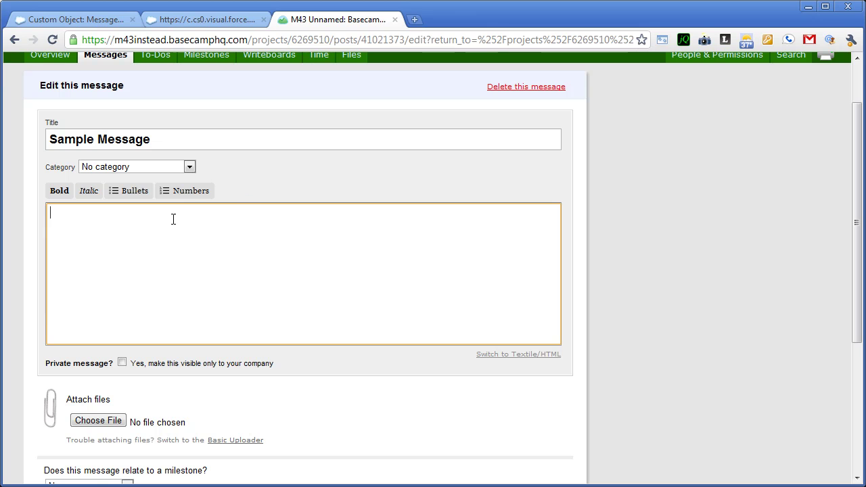
left_click(251, 187)
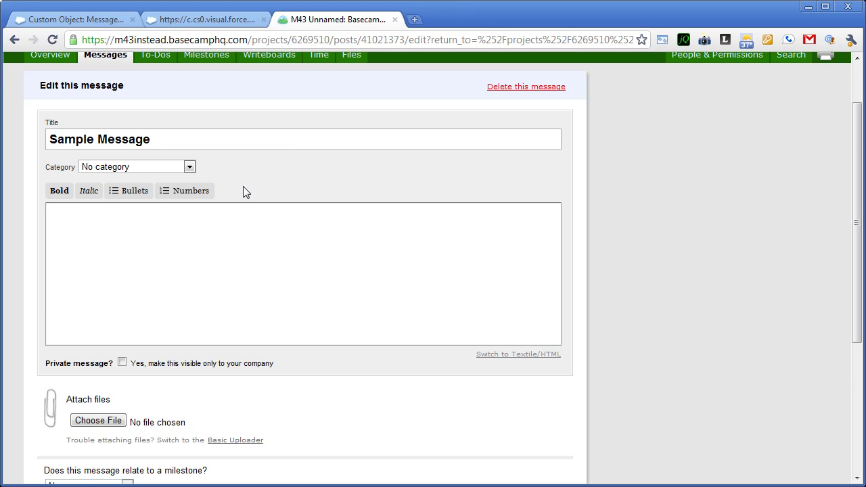
scroll(244, 188, "down", 2)
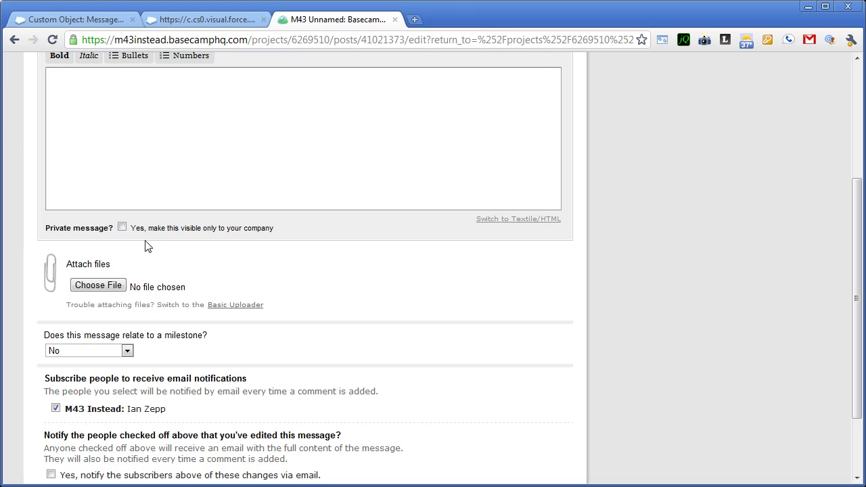
scroll(151, 254, "up", 3)
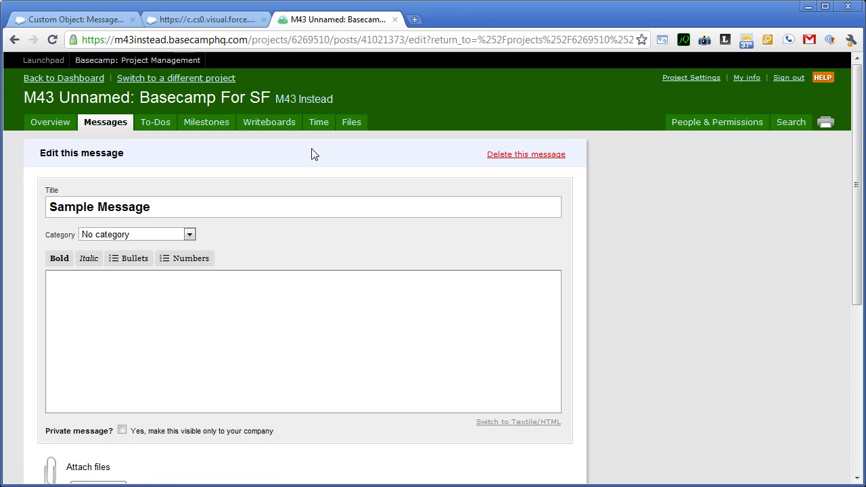
scroll(311, 154, "down", 4)
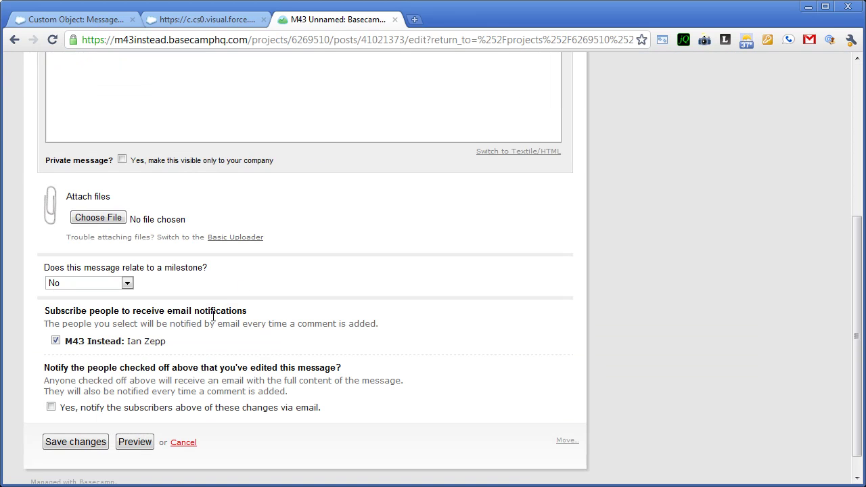
left_click(112, 289)
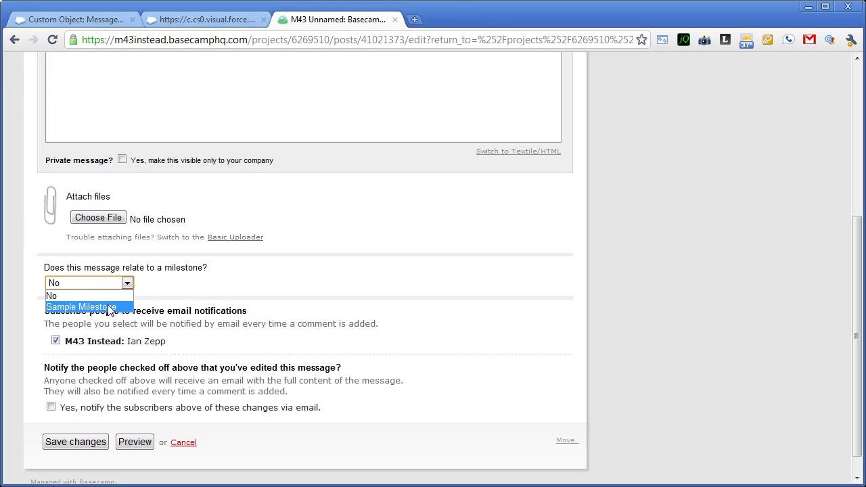
left_click(186, 294)
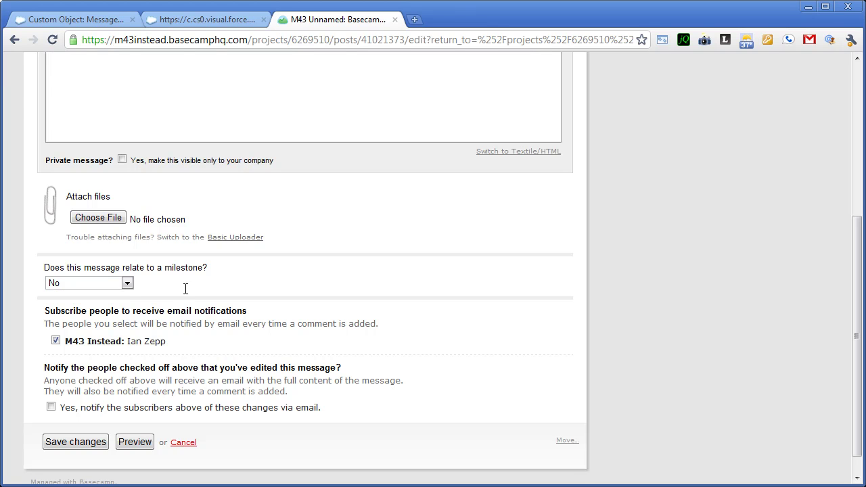
scroll(185, 292, "up", 5)
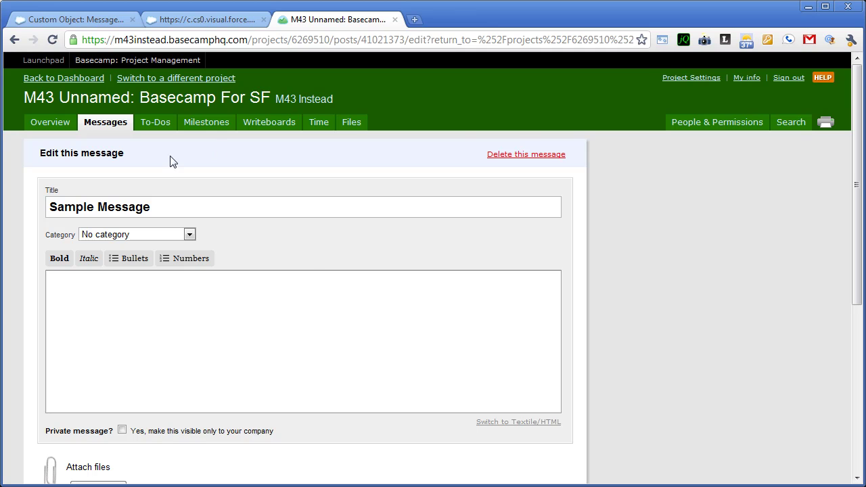
Step: Compare the Salesforce Message object with Basecamp's edit form, then load the Custom Objects list
left_click(108, 19)
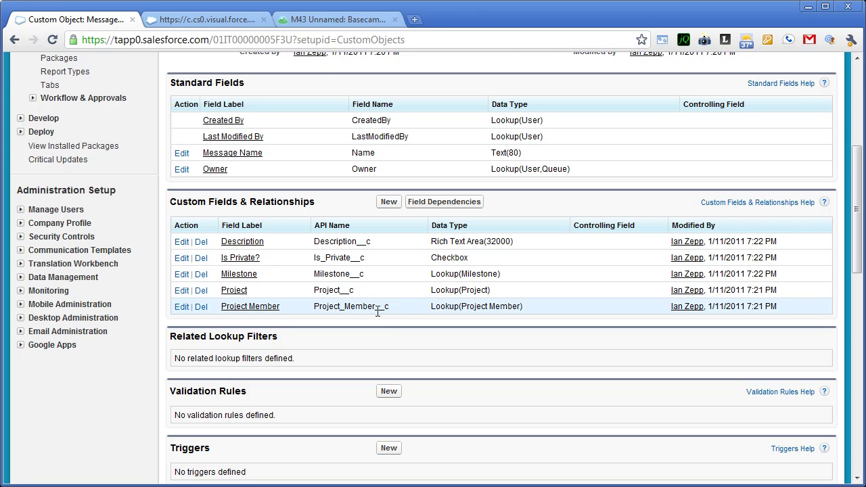
left_click(335, 19)
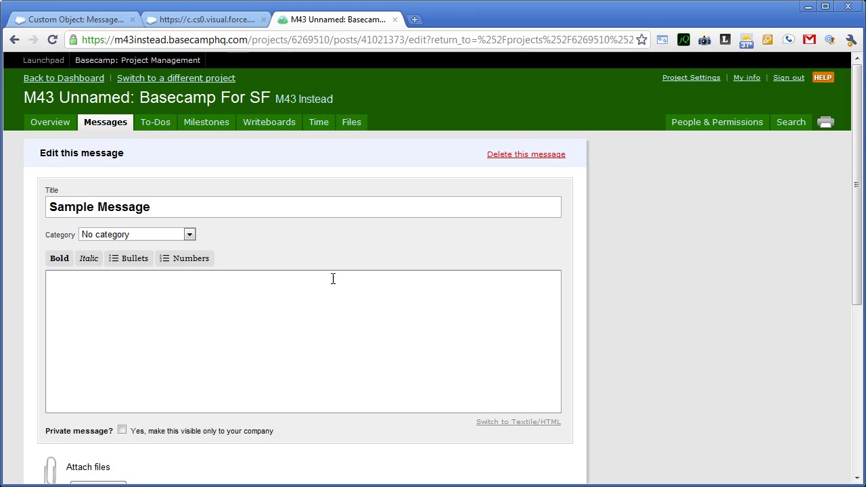
scroll(637, 298, "down", 3)
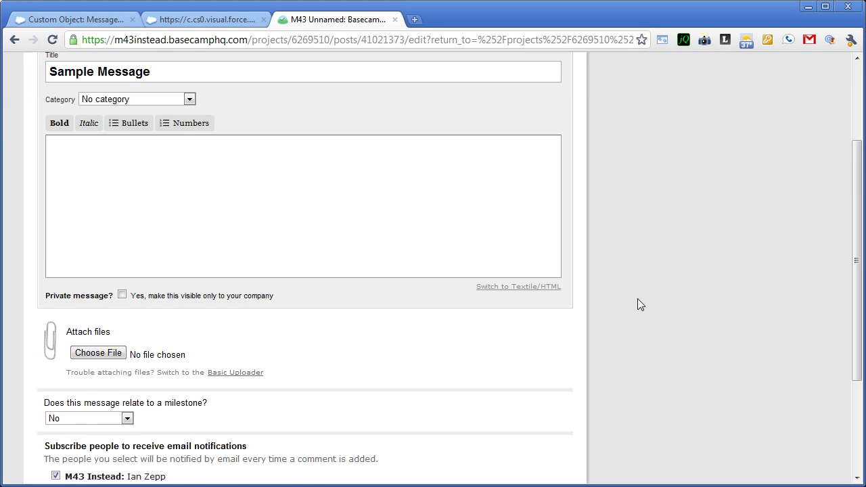
scroll(637, 298, "up", 3)
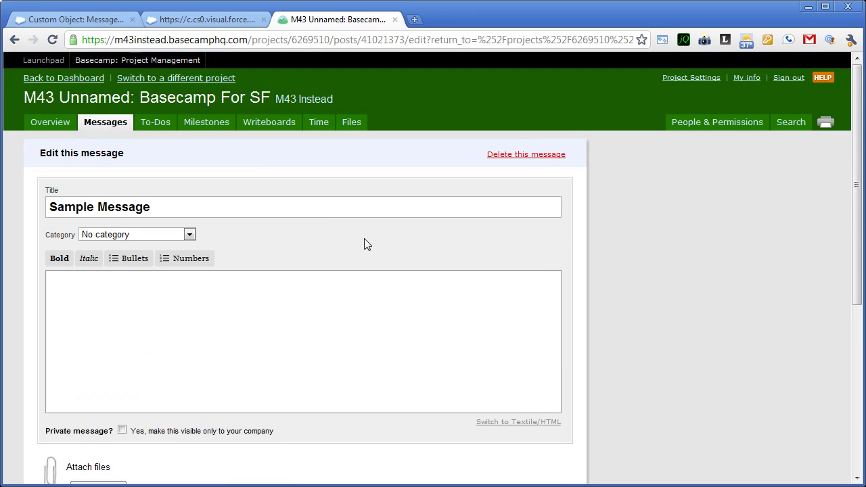
left_click(194, 25)
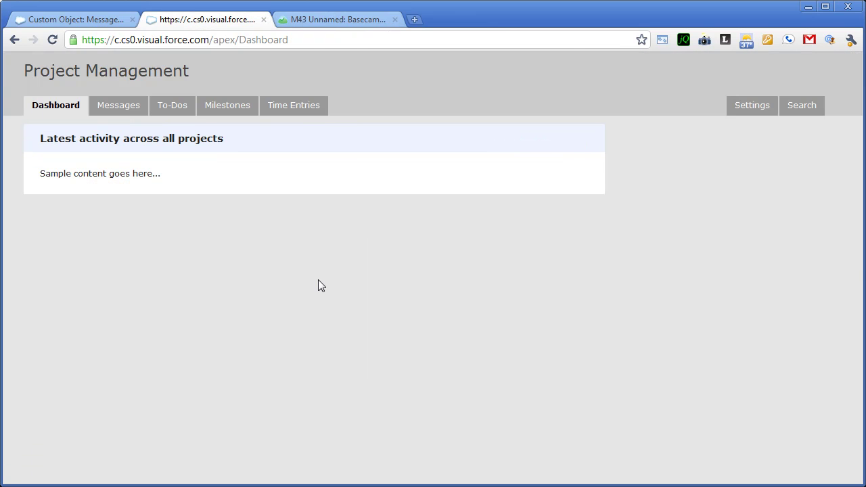
left_click(59, 15)
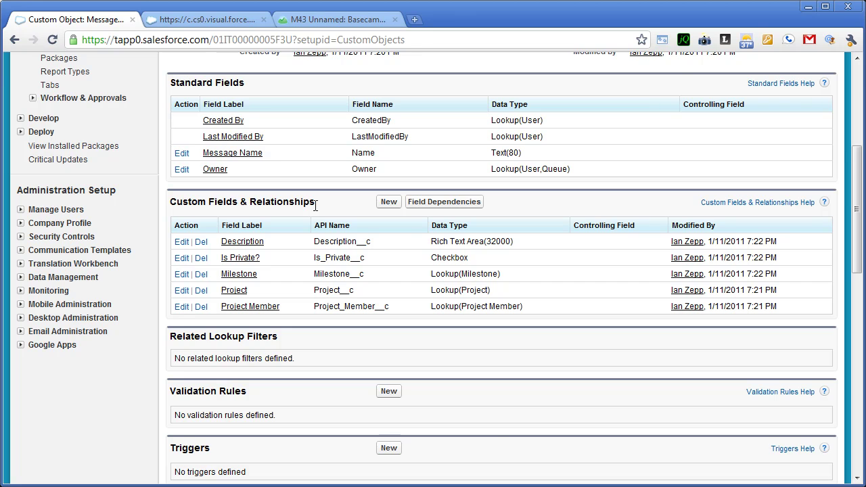
scroll(314, 205, "up", 3)
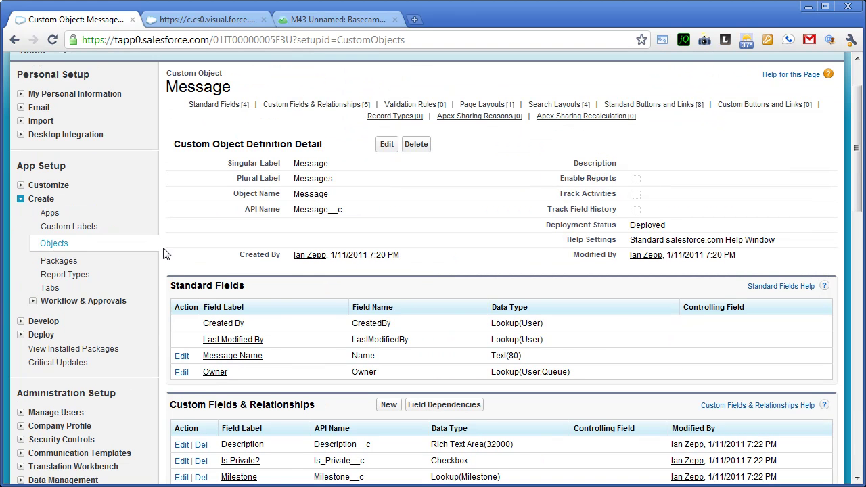
left_click(54, 245)
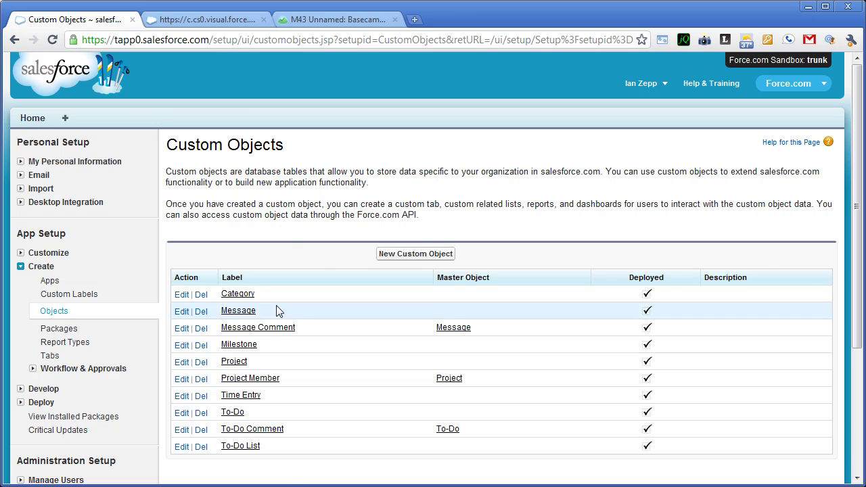
Step: Inspect Message Comment's Description and Master-Detail Message fields, then return to Custom Objects
left_click(277, 329)
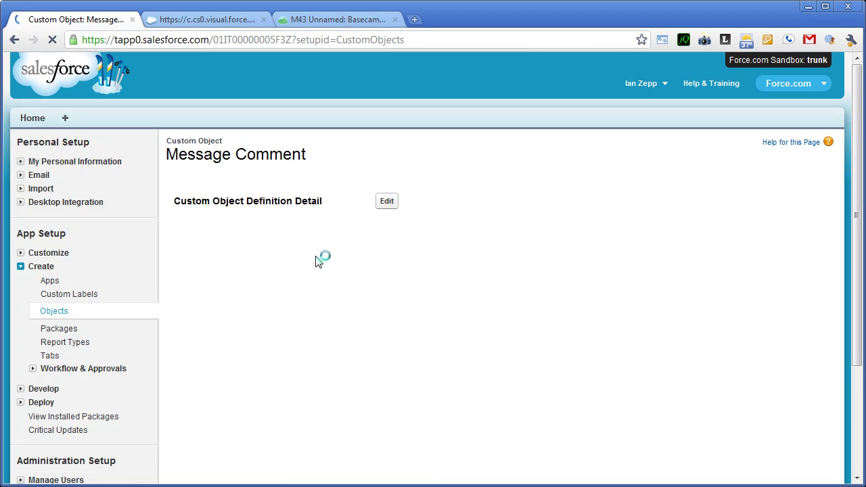
scroll(315, 262, "down", 3)
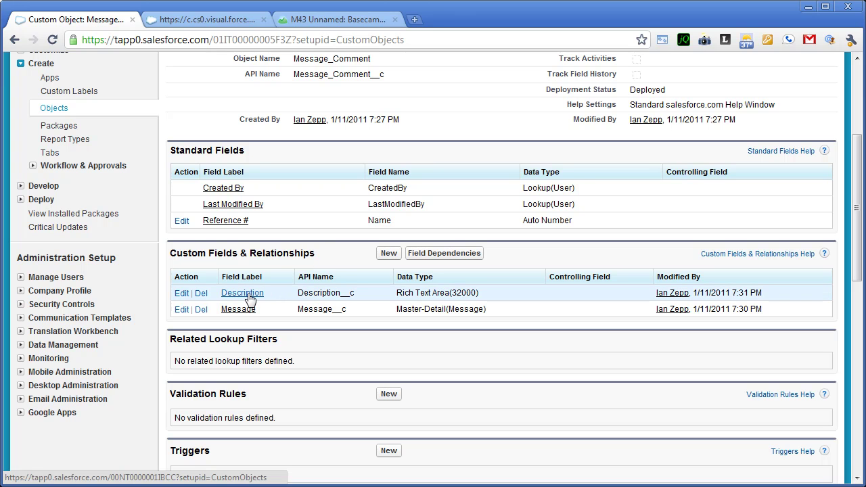
scroll(252, 317, "up", 3)
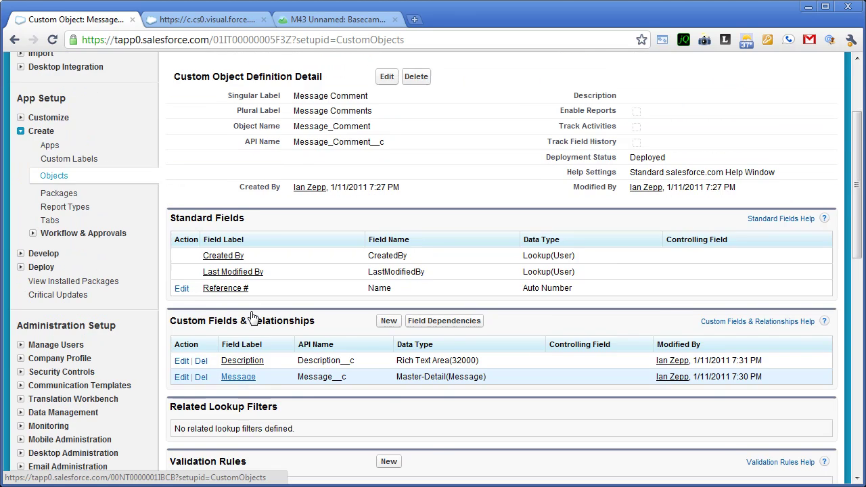
left_click(56, 313)
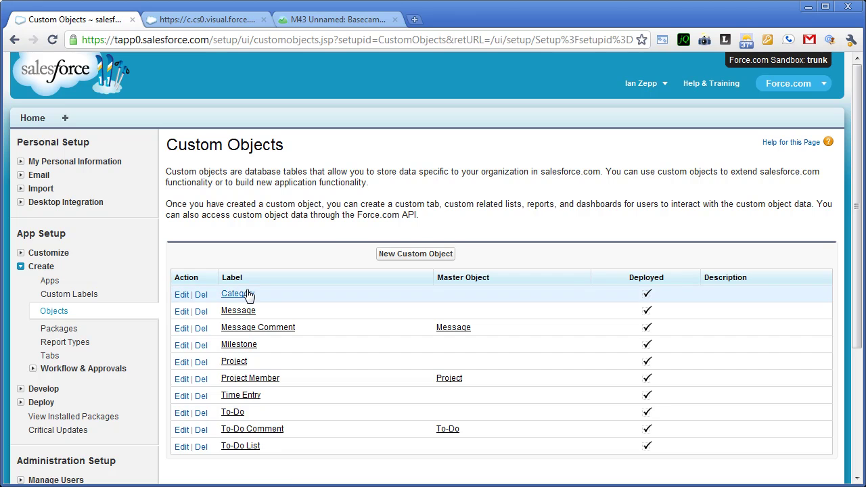
Step: Check the Category choices on Basecamp's edit form, keeping No category selected
left_click(331, 19)
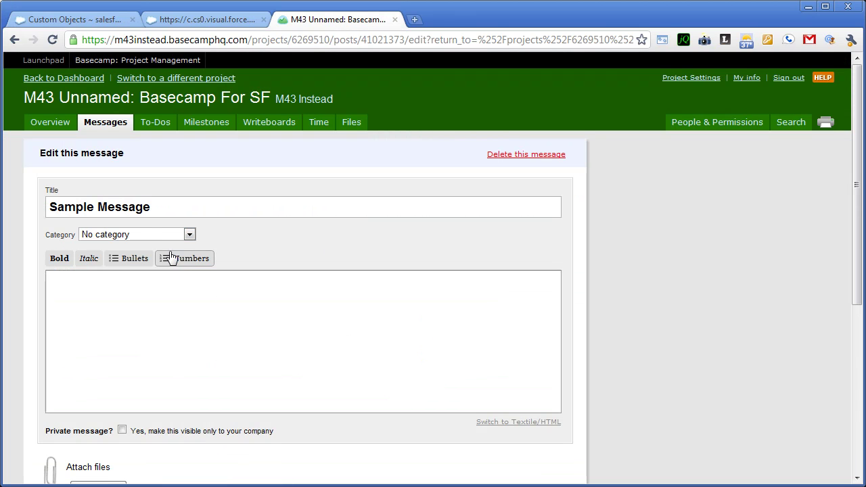
left_click(152, 236)
left_click(152, 237)
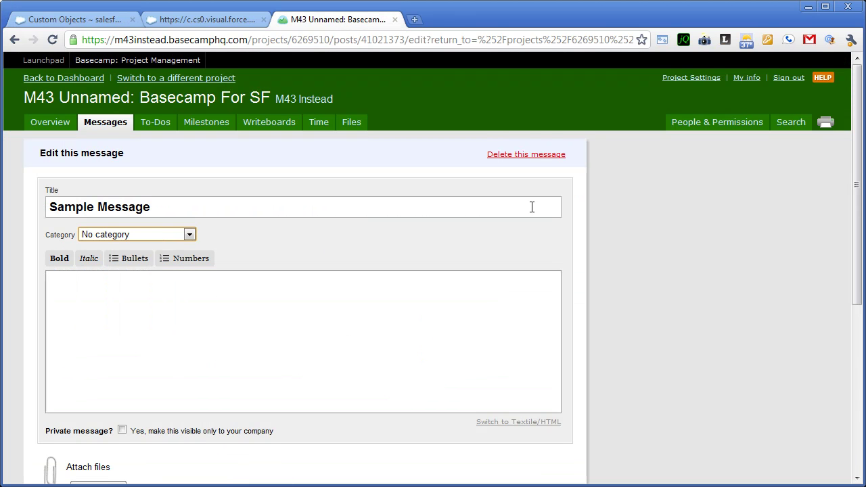
left_click(388, 158)
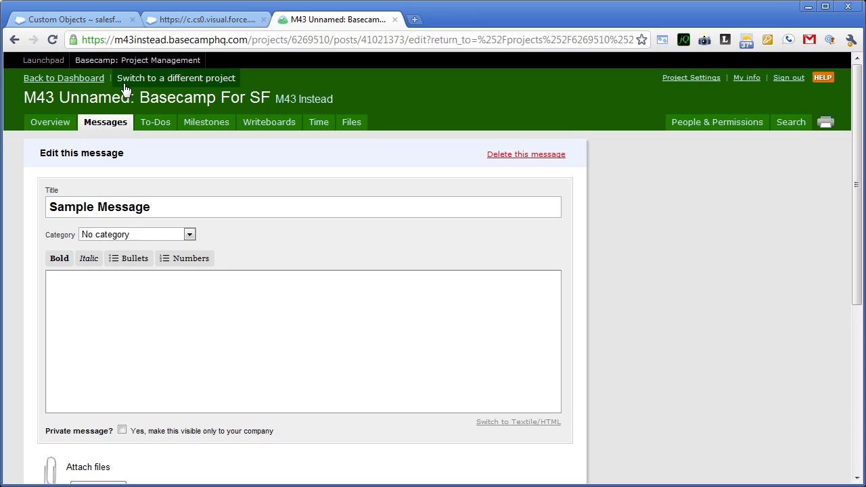
Step: Open the Category object's Related To picklist field to see its values, Messages and Files
left_click(117, 21)
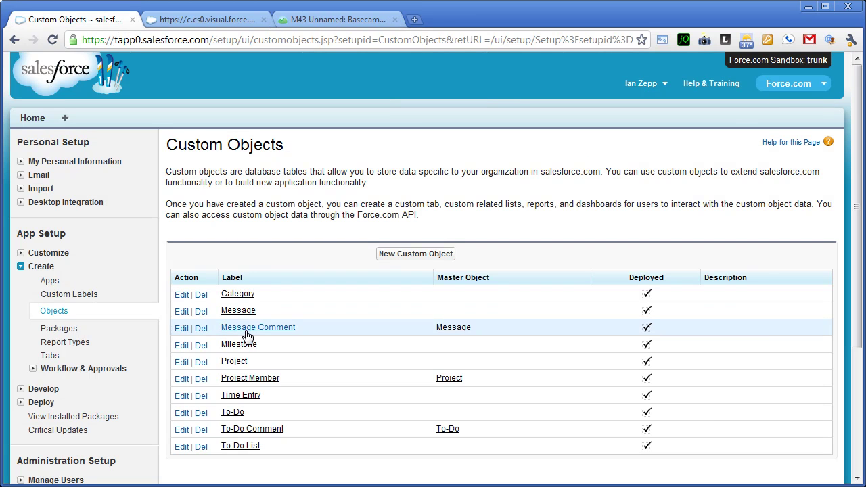
left_click(242, 296)
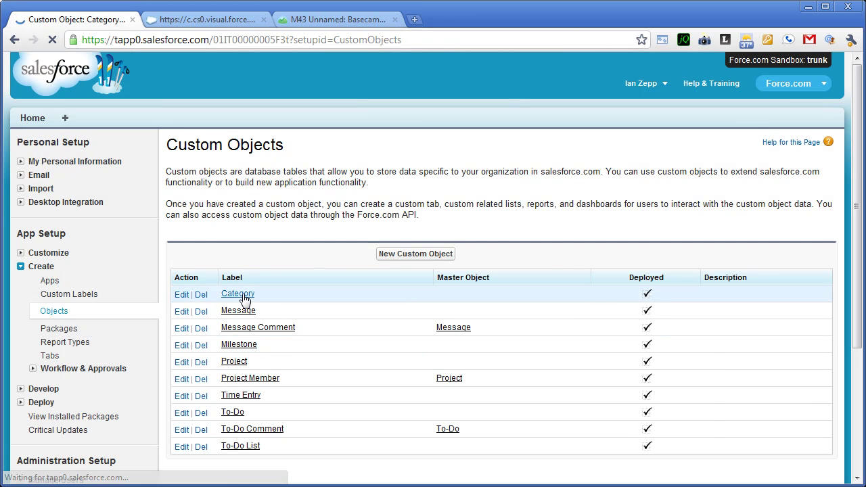
scroll(245, 299, "down", 7)
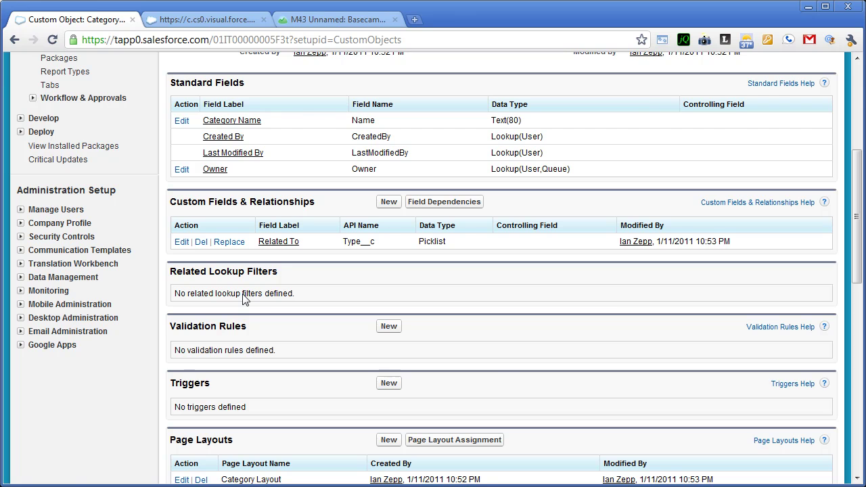
scroll(245, 300, "up", 2)
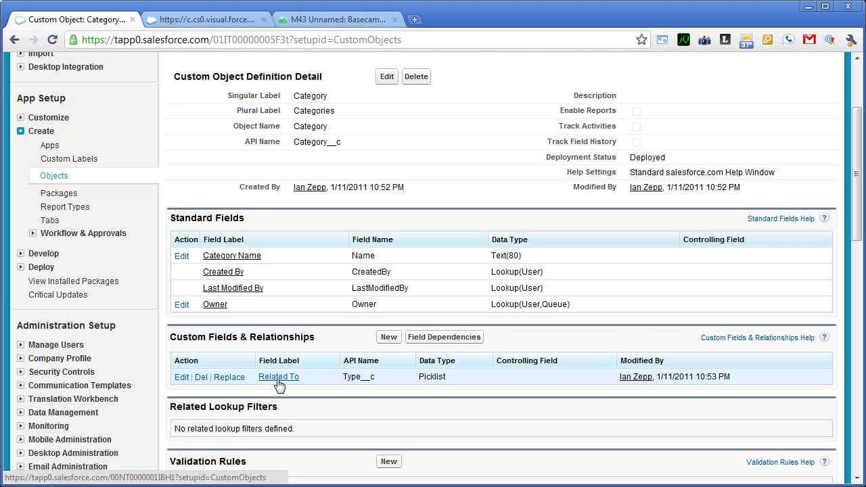
left_click(278, 381)
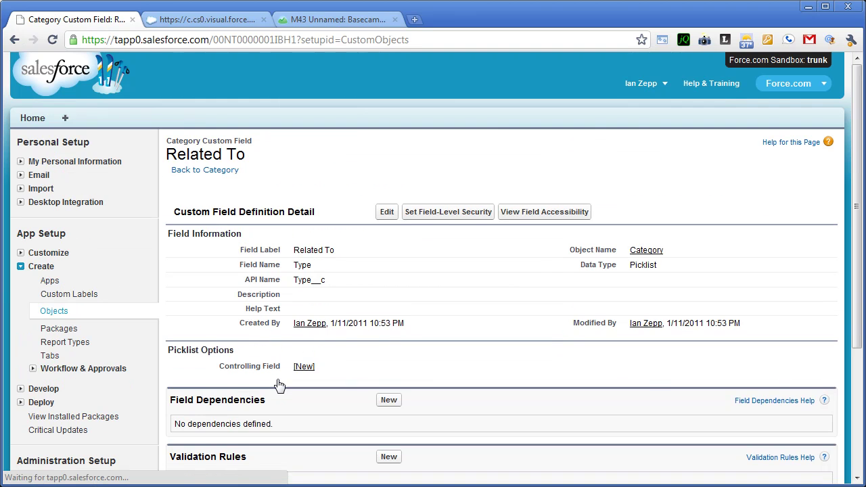
scroll(278, 384, "down", 3)
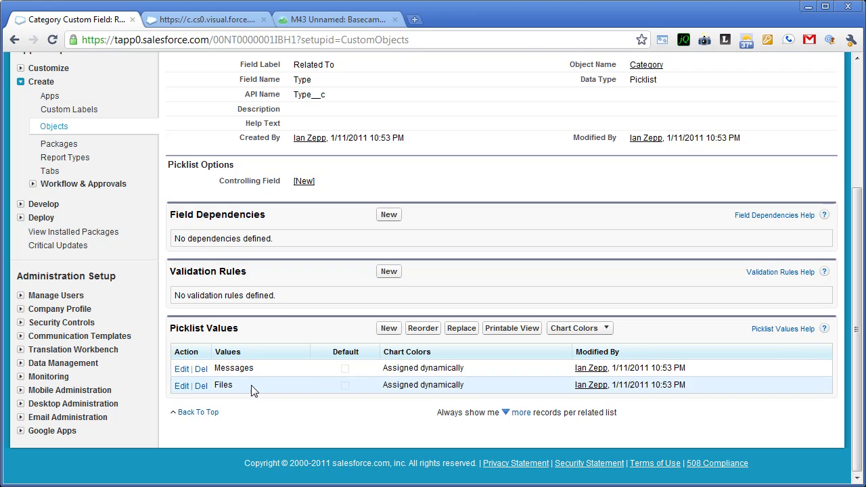